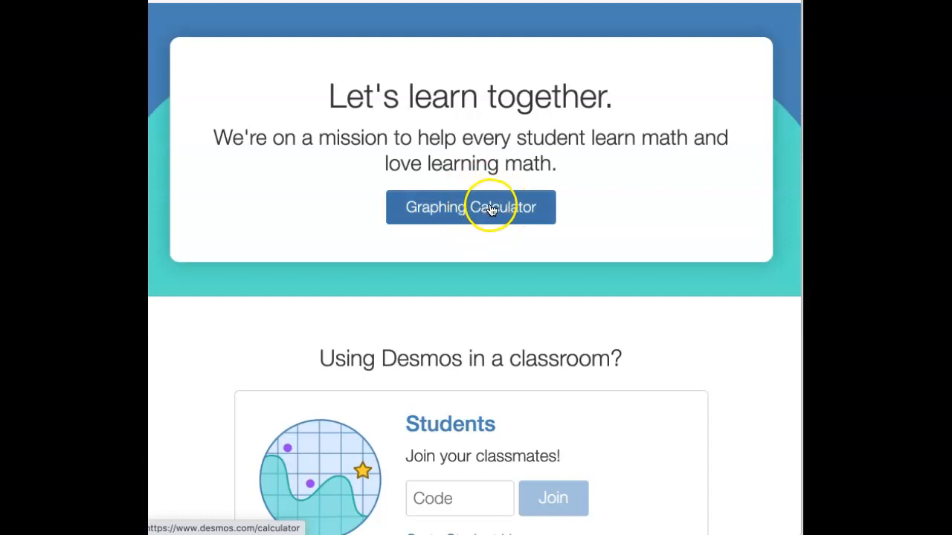
# Open the graphing calculator and add a table to the expression list.
pyautogui.click(481, 212)
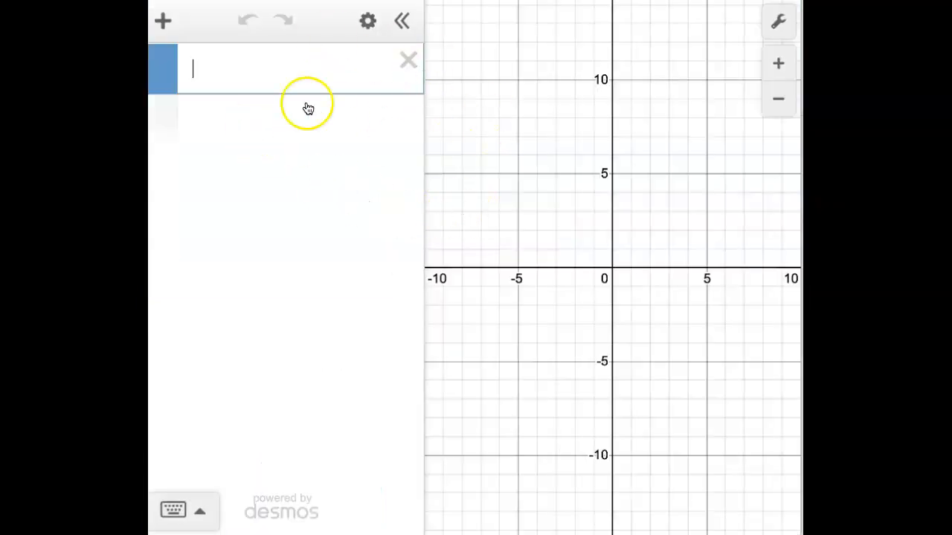
pyautogui.click(163, 24)
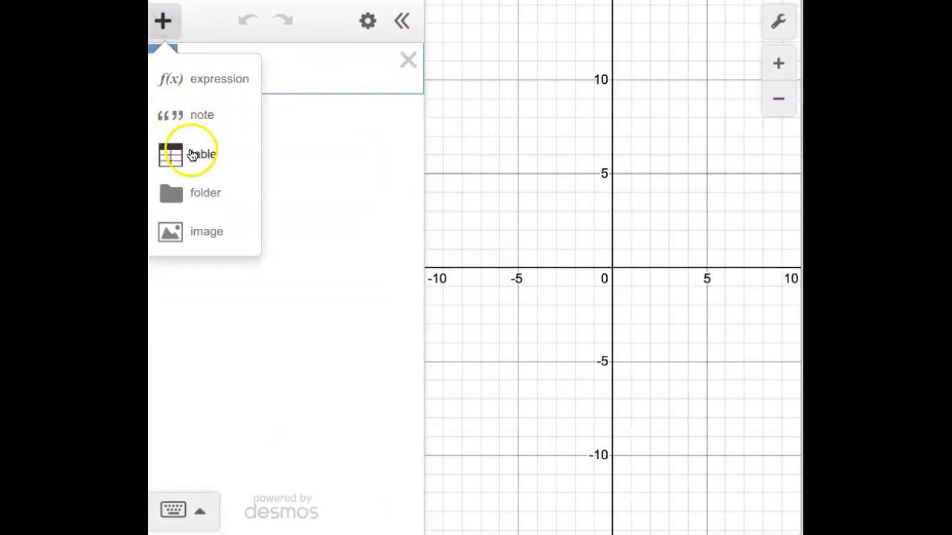
pyautogui.click(191, 155)
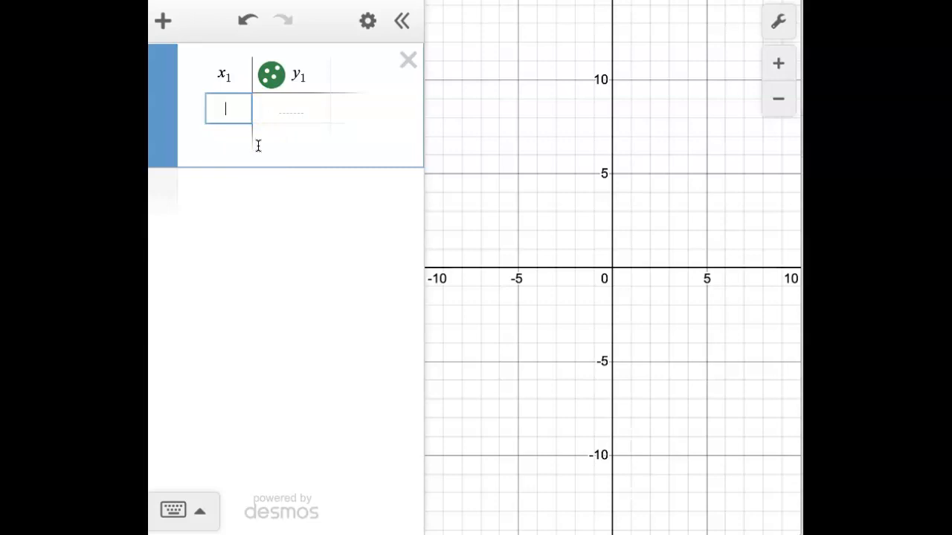
# Fill the table's x₁ column with the values 0, 2, 4, 6, 8, 10, 12 and 16.
pyautogui.write('0')
pyautogui.press('Return')
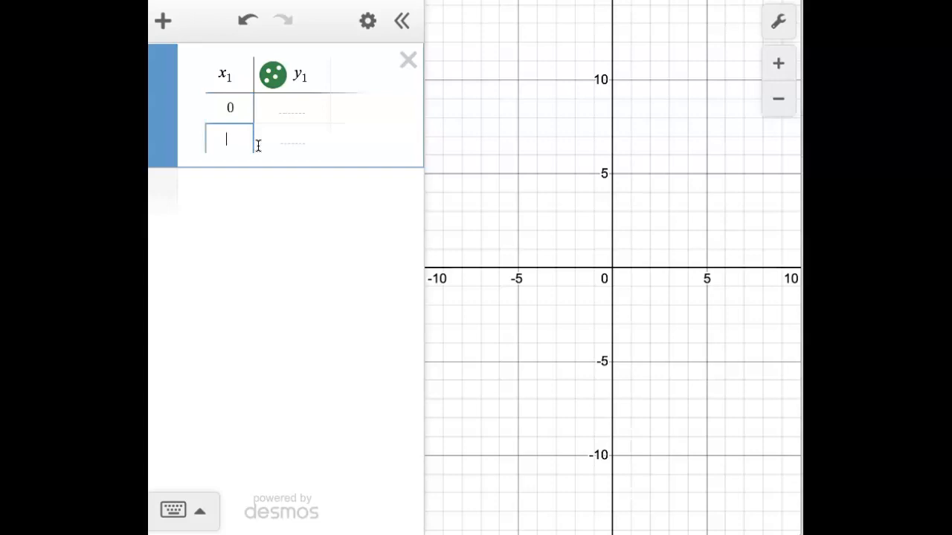
pyautogui.write('2')
pyautogui.press('Return')
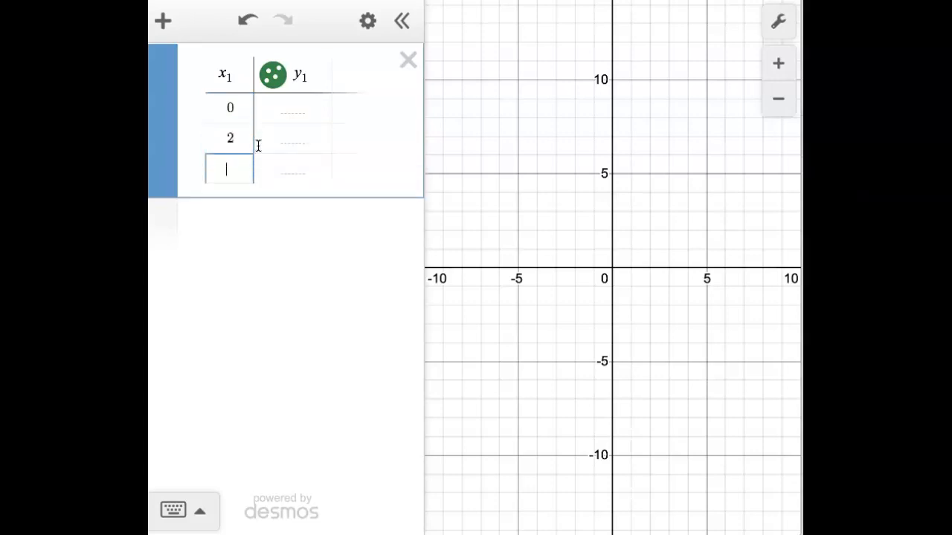
pyautogui.write('4')
pyautogui.press('Return')
pyautogui.write('6')
pyautogui.press('Return')
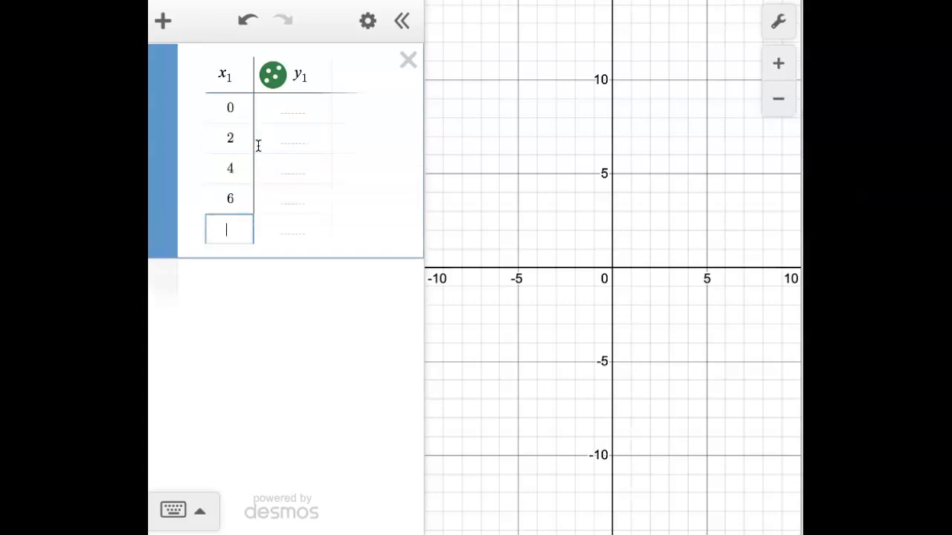
pyautogui.write('8')
pyautogui.press('Return')
pyautogui.write('1')
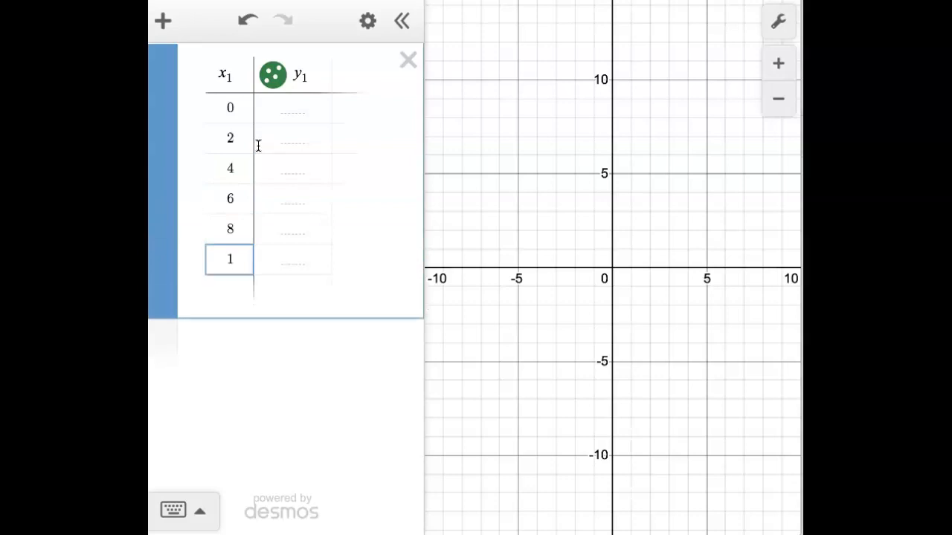
pyautogui.write('0')
pyautogui.press('Return')
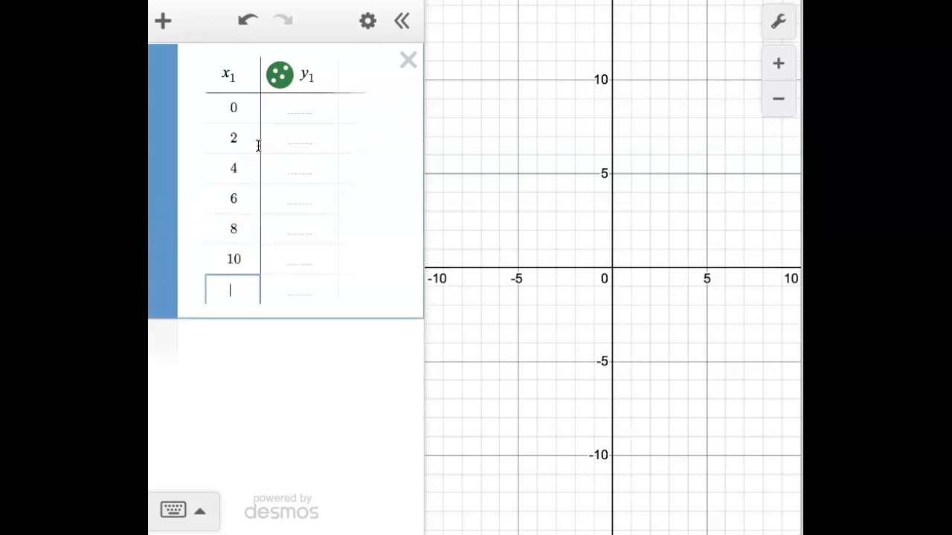
pyautogui.write('12')
pyautogui.press('Return')
pyautogui.write('16')
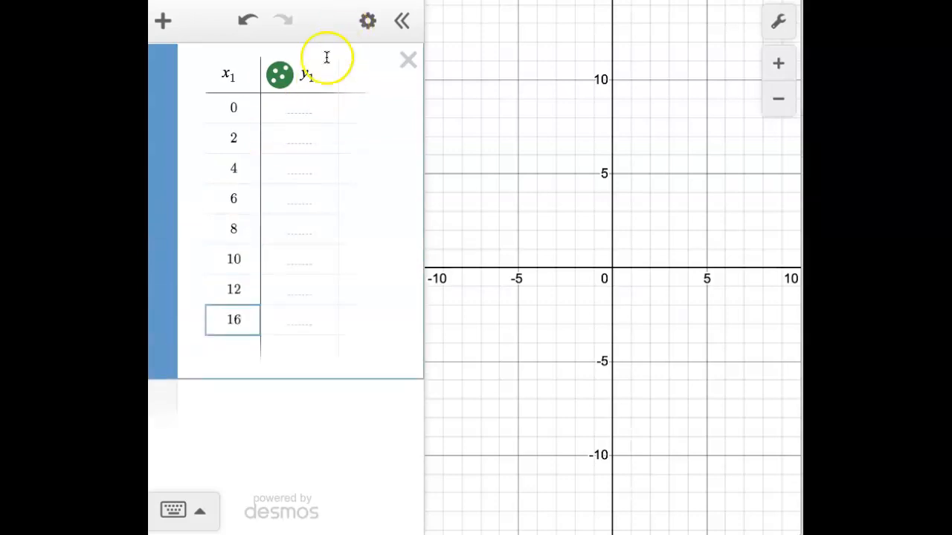
# Fill the y₁ column with 25, 36, 52, 68, 85, 104, 142 and 260, and add an empty expression line below the table.
pyautogui.click(300, 116)
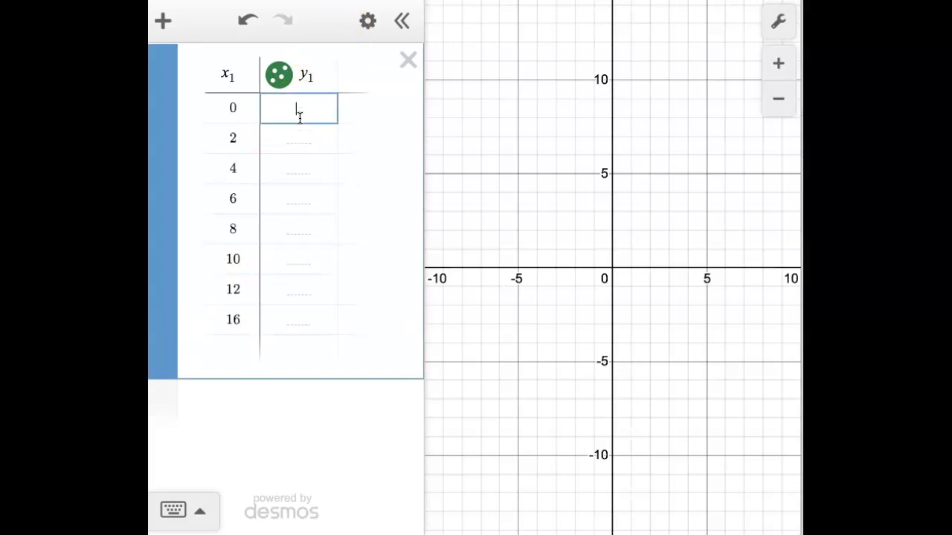
pyautogui.write('25')
pyautogui.press('Return')
pyautogui.write('36')
pyautogui.press('Return')
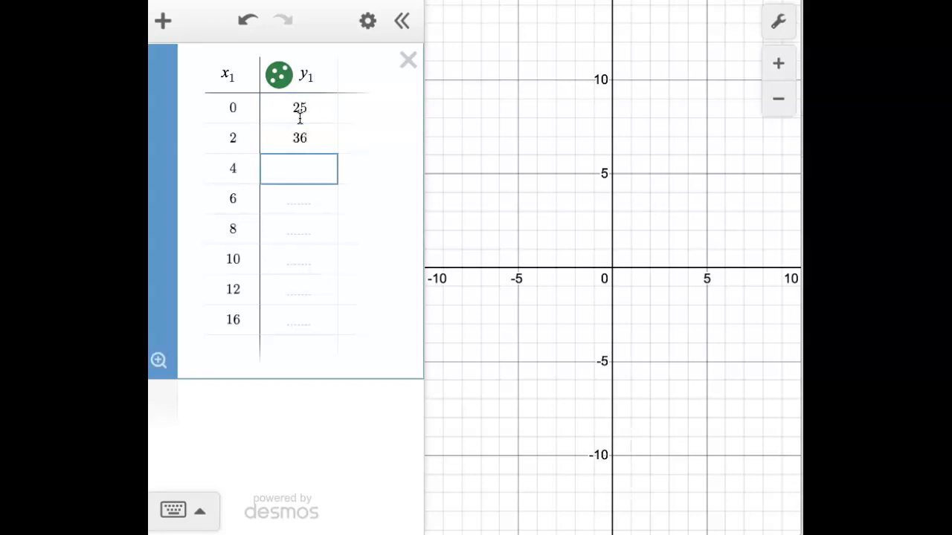
pyautogui.write('52')
pyautogui.press('Return')
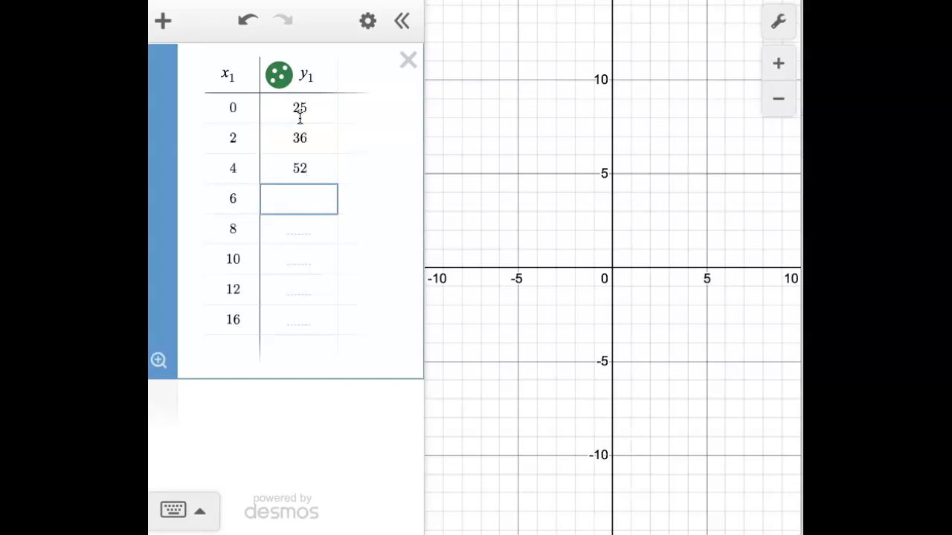
pyautogui.write('68')
pyautogui.press('Return')
pyautogui.write('85')
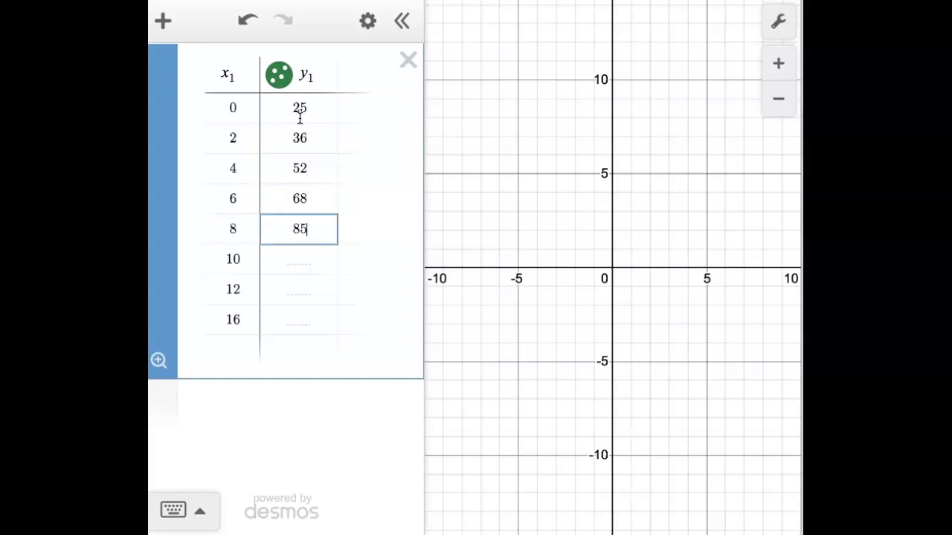
pyautogui.press('Return')
pyautogui.write('104')
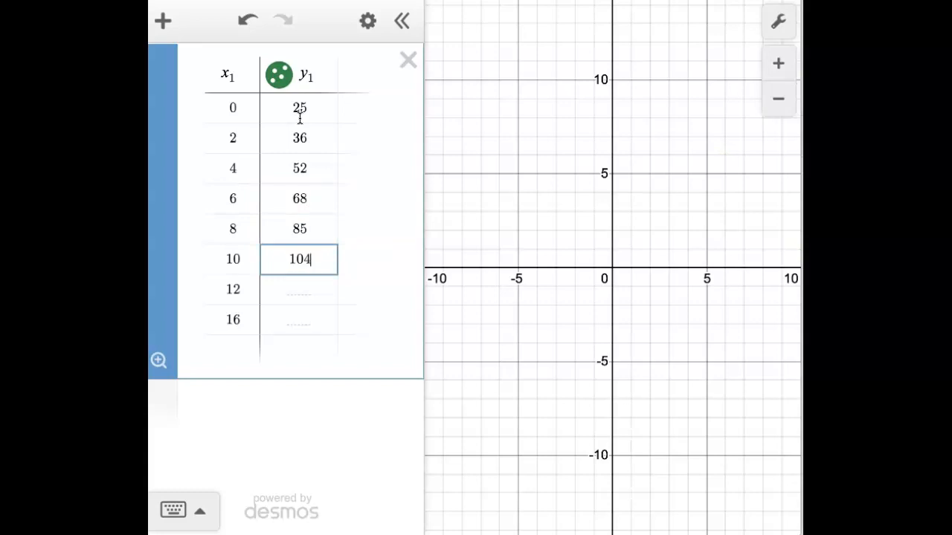
pyautogui.press('Return')
pyautogui.write('142')
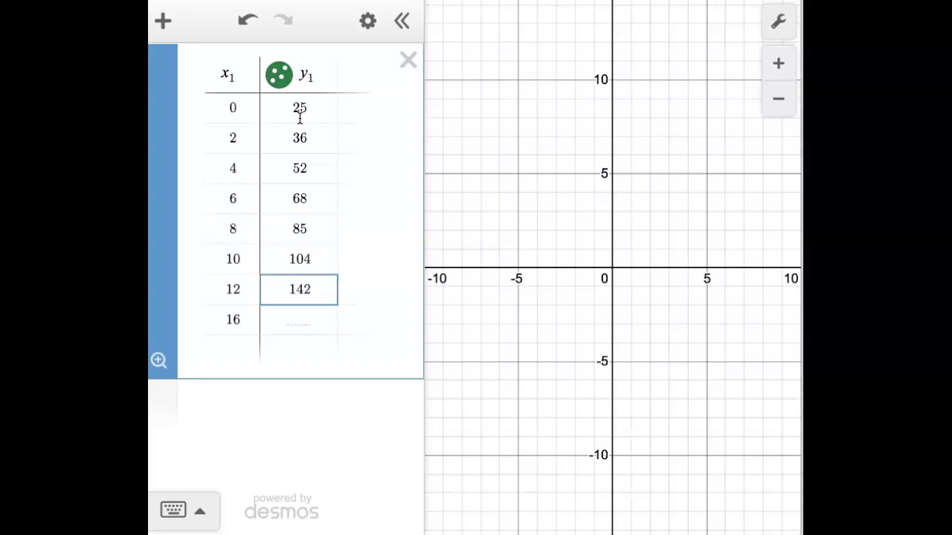
pyautogui.press('Return')
pyautogui.write('260')
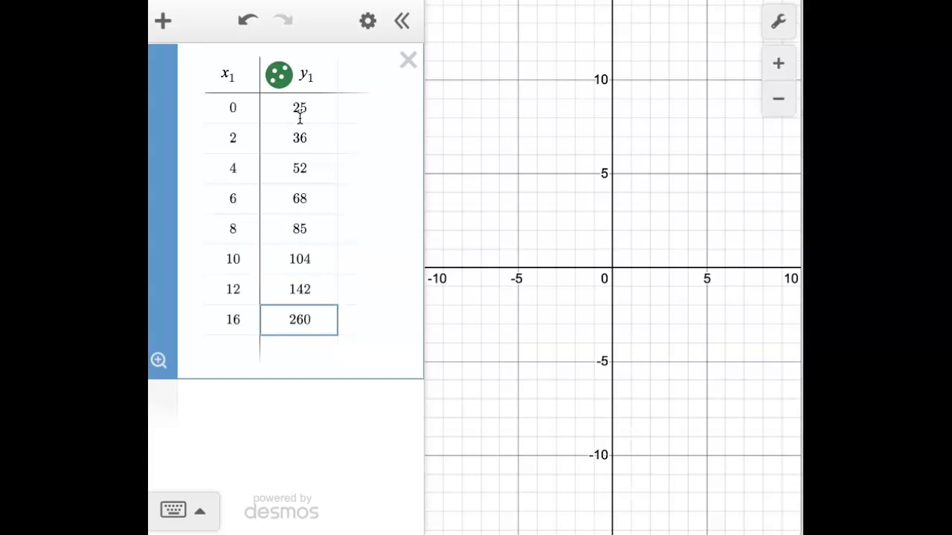
pyautogui.click(235, 409)
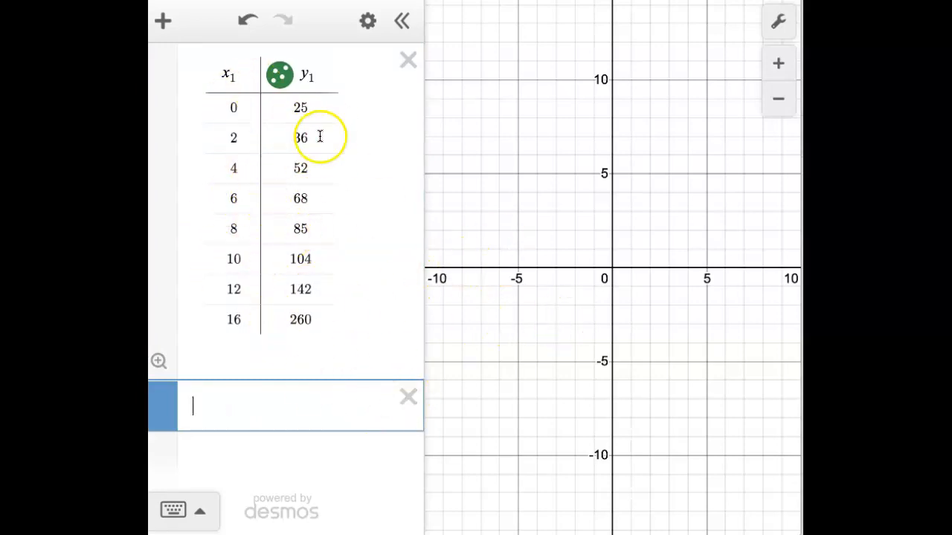
# Set the graph's x-axis range from −20 to 20 in the graph settings.
pyautogui.scroll(-3, 662, 247)
pyautogui.scroll(-3, 661, 250)
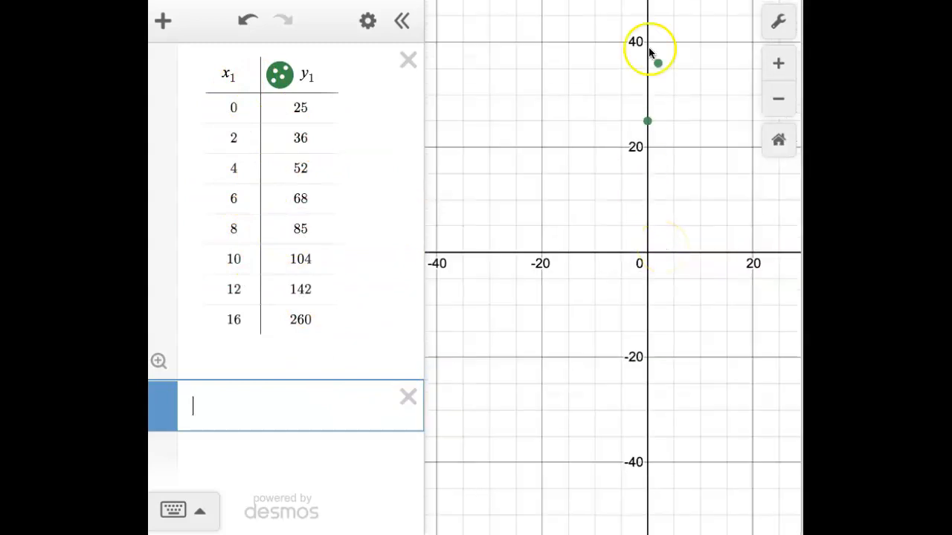
pyautogui.scroll(-5, 669, 173)
pyautogui.scroll(-5, 668, 172)
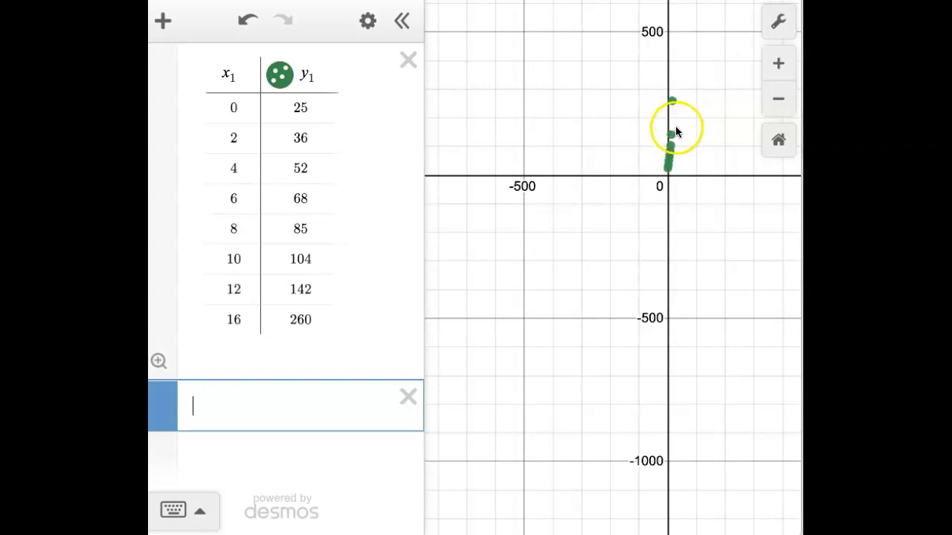
pyautogui.click(779, 23)
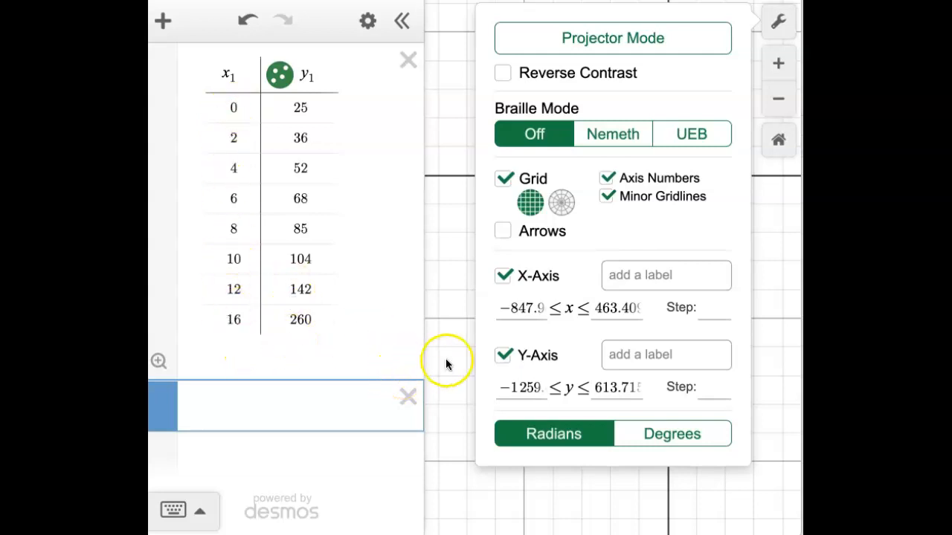
pyautogui.click(530, 305)
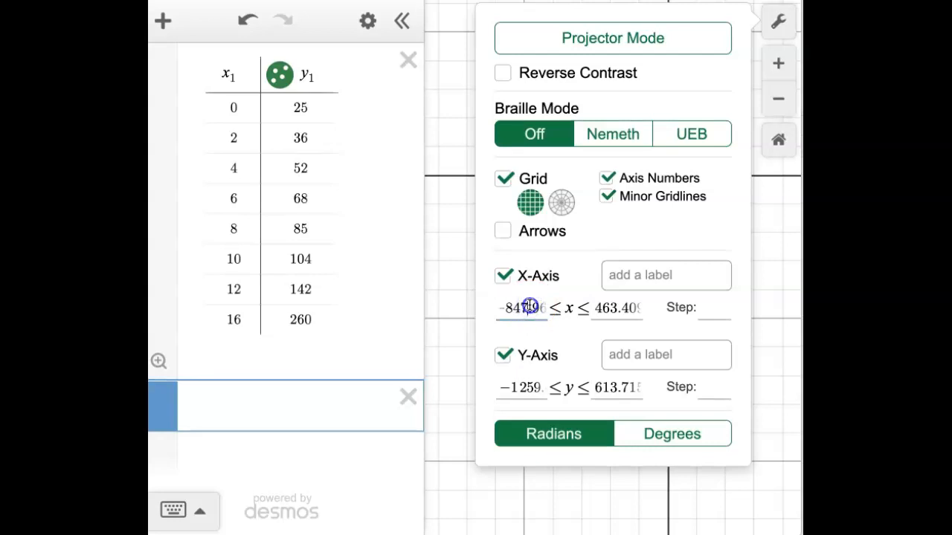
pyautogui.click(544, 312)
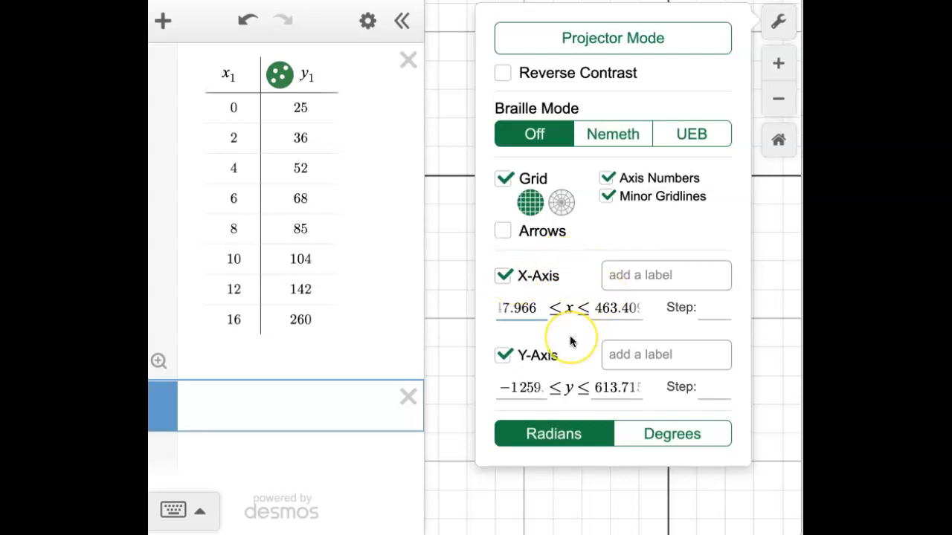
pyautogui.press('BackSpace')
pyautogui.press('BackSpace')
pyautogui.press('BackSpace')
pyautogui.press('BackSpace')
pyautogui.press('BackSpace')
pyautogui.press('BackSpace')
pyautogui.press('BackSpace')
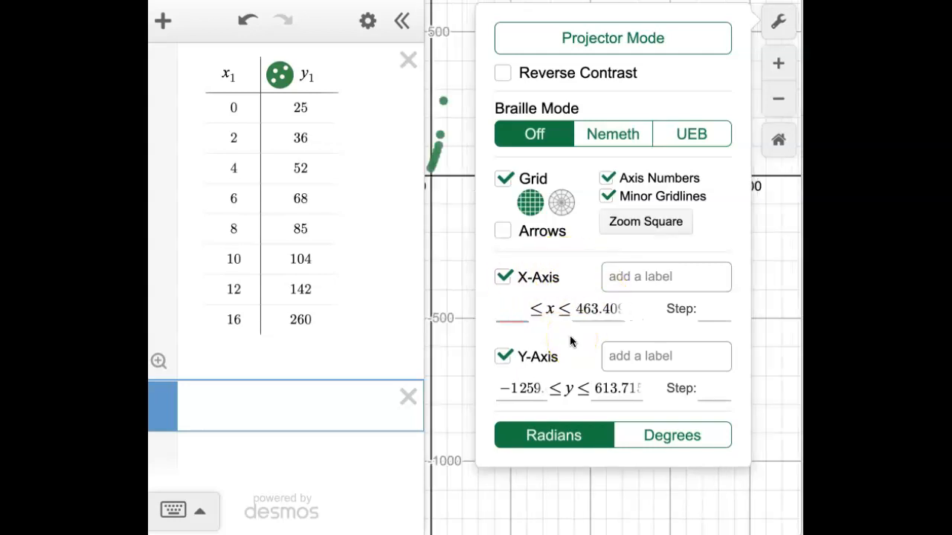
pyautogui.write('-20')
pyautogui.press('Tab')
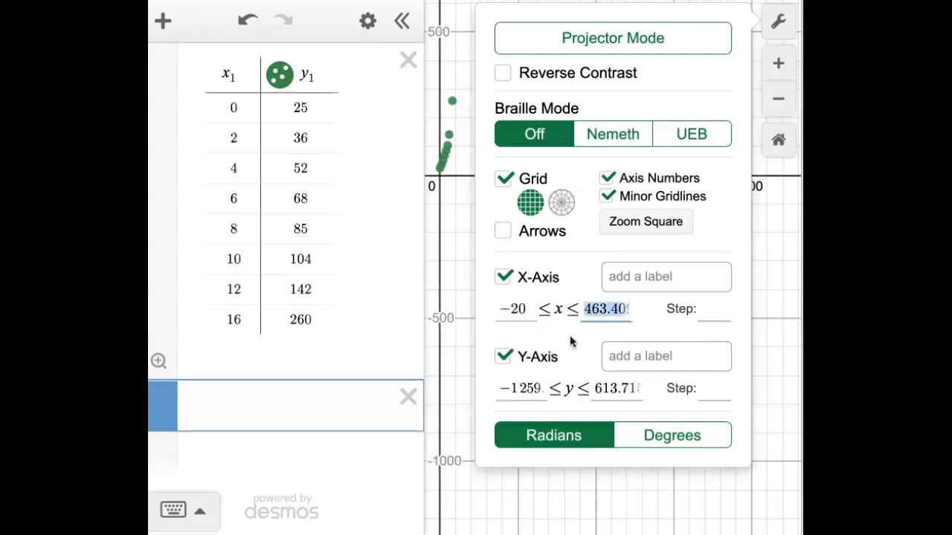
pyautogui.write('20')
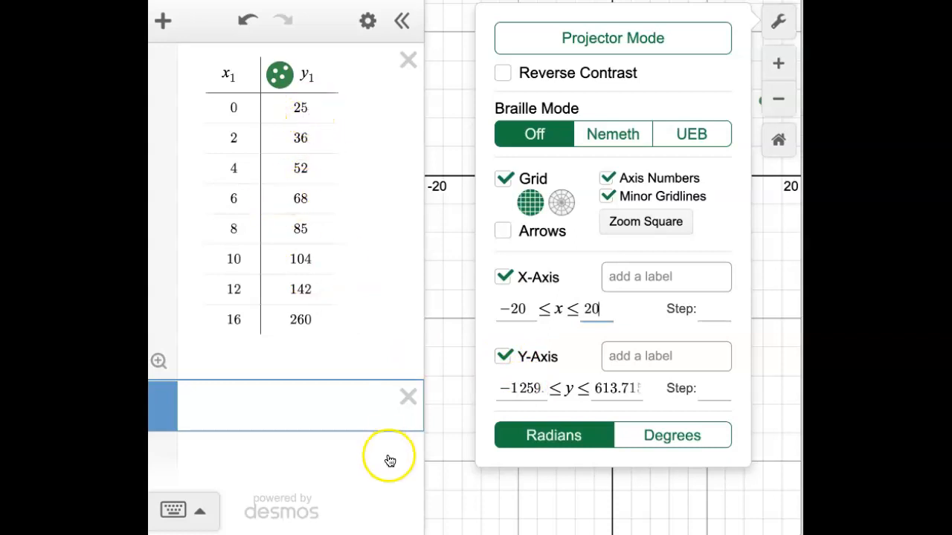
# Set the y-axis range from −1 to 300 and close the graph settings.
pyautogui.click(527, 386)
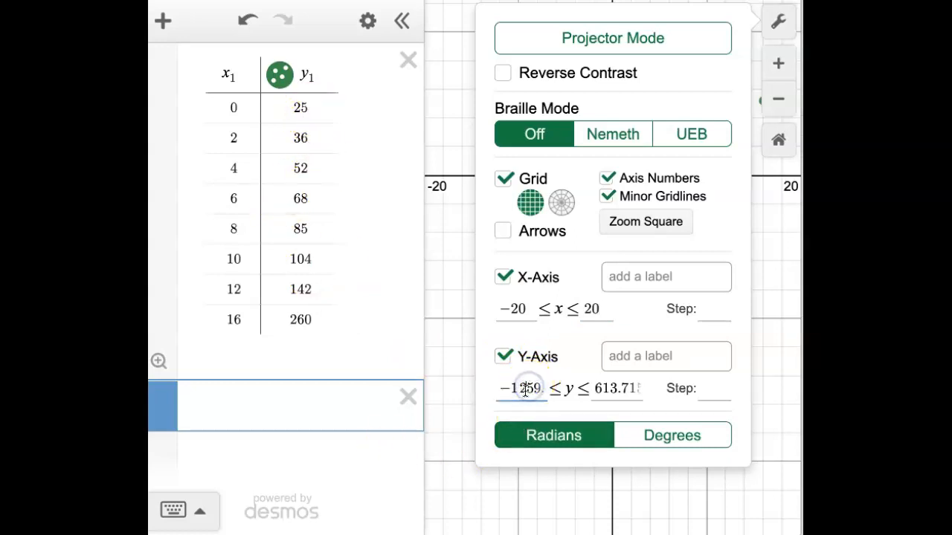
pyautogui.doubleClick(538, 387)
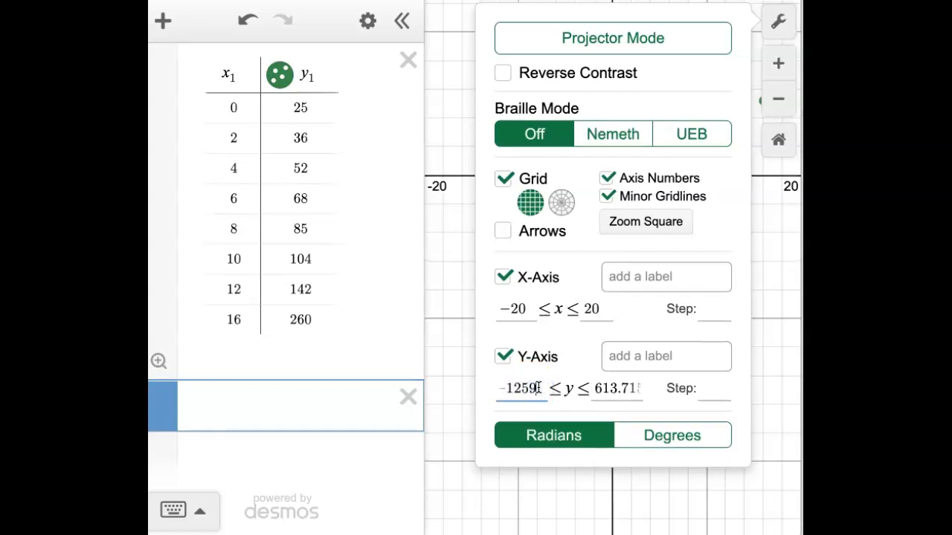
pyautogui.press('BackSpace')
pyautogui.write('-1')
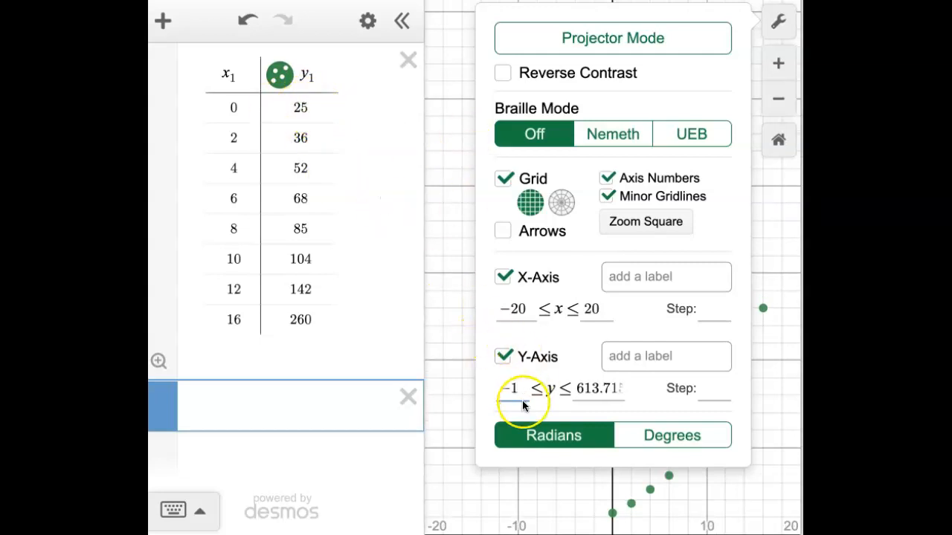
pyautogui.press('Tab')
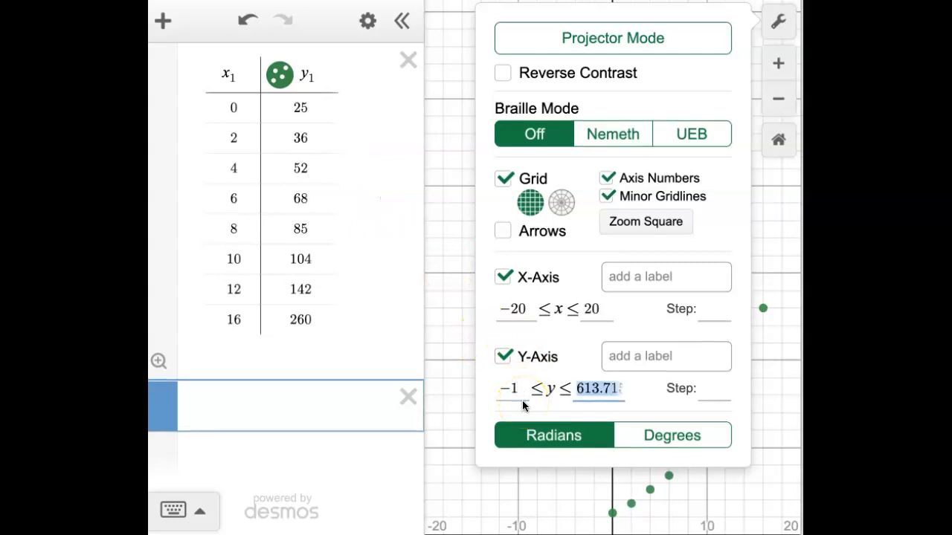
pyautogui.write('300')
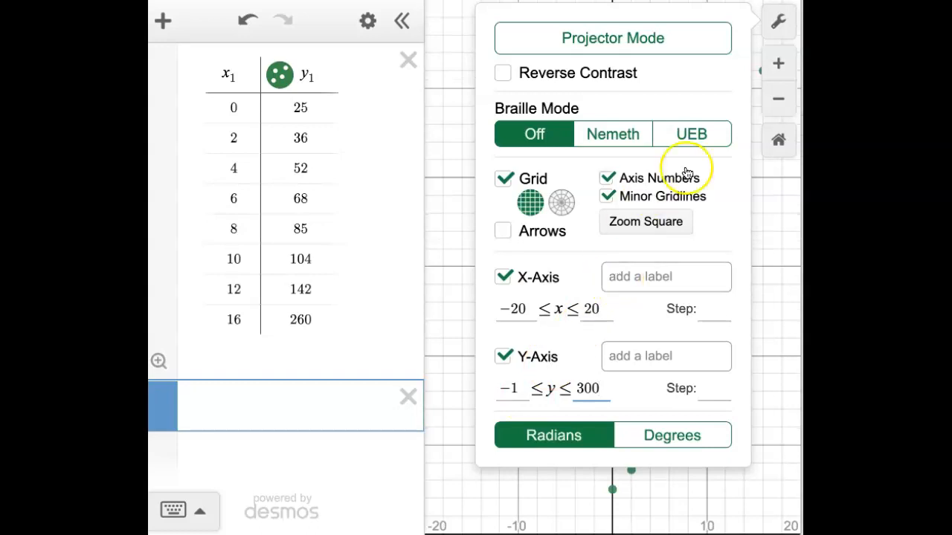
pyautogui.click(467, 289)
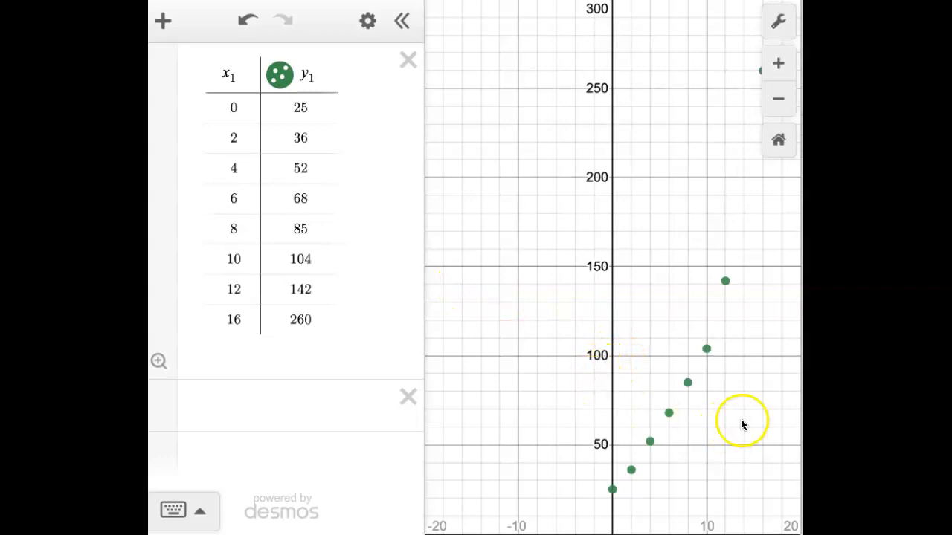
# Enter the exponential equation y = a(b)^x in the empty expression line below the table.
pyautogui.moveTo(736, 394); pyautogui.dragTo(667, 392)
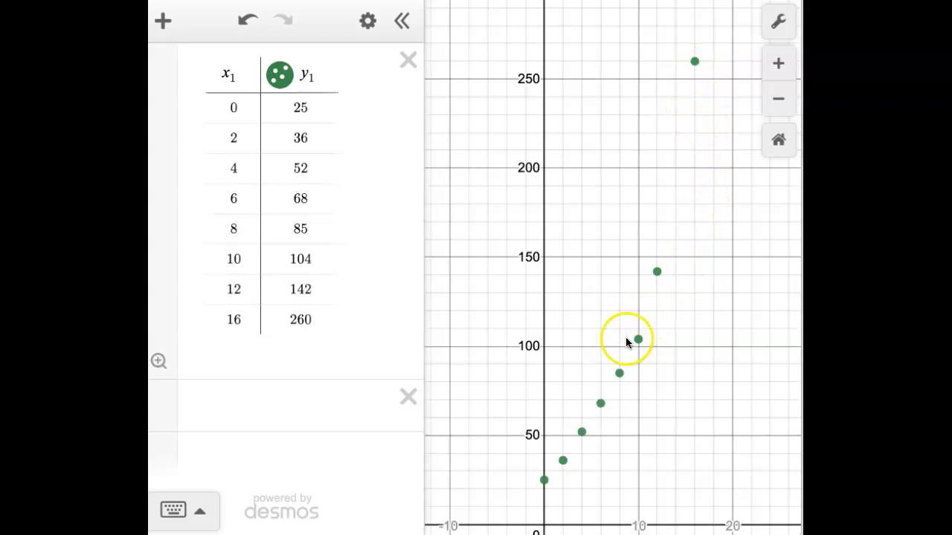
pyautogui.moveTo(612, 296); pyautogui.dragTo(604, 253)
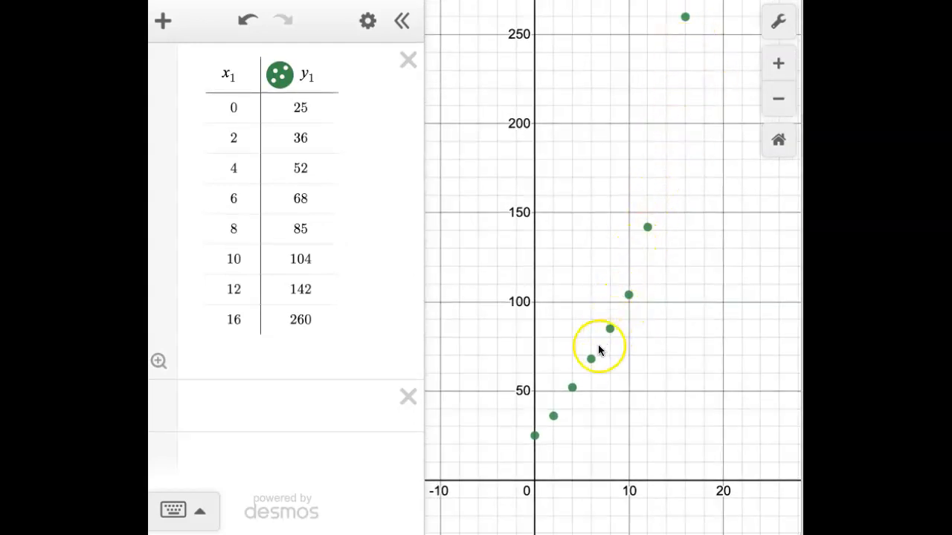
pyautogui.moveTo(577, 381)
pyautogui.mouseDown()
pyautogui.moveTo(571, 390)
pyautogui.moveTo(577, 381)
pyautogui.mouseUp()
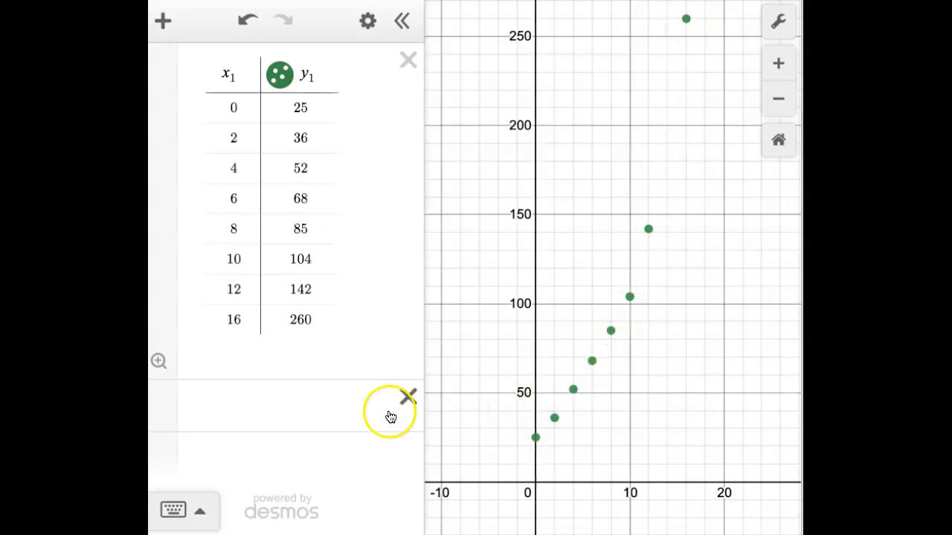
pyautogui.click(246, 409)
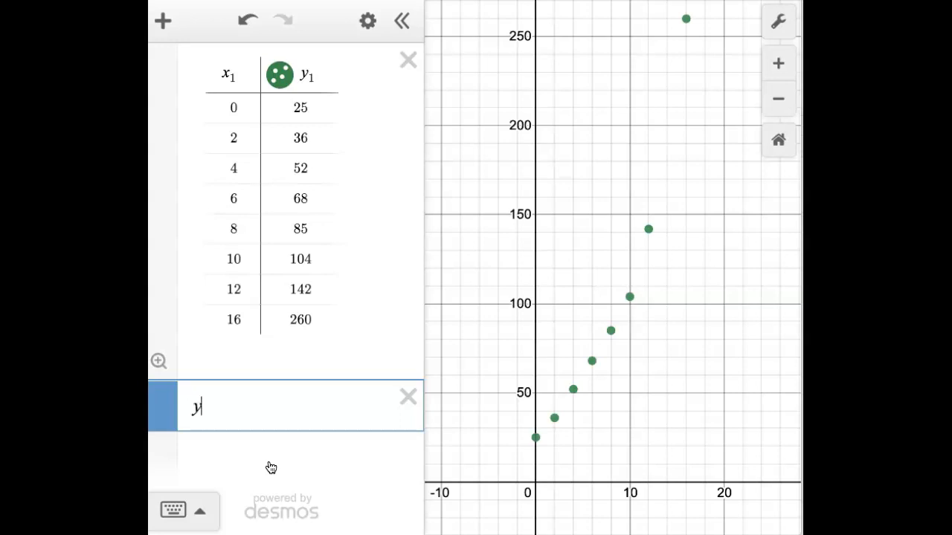
pyautogui.write('a(b)')
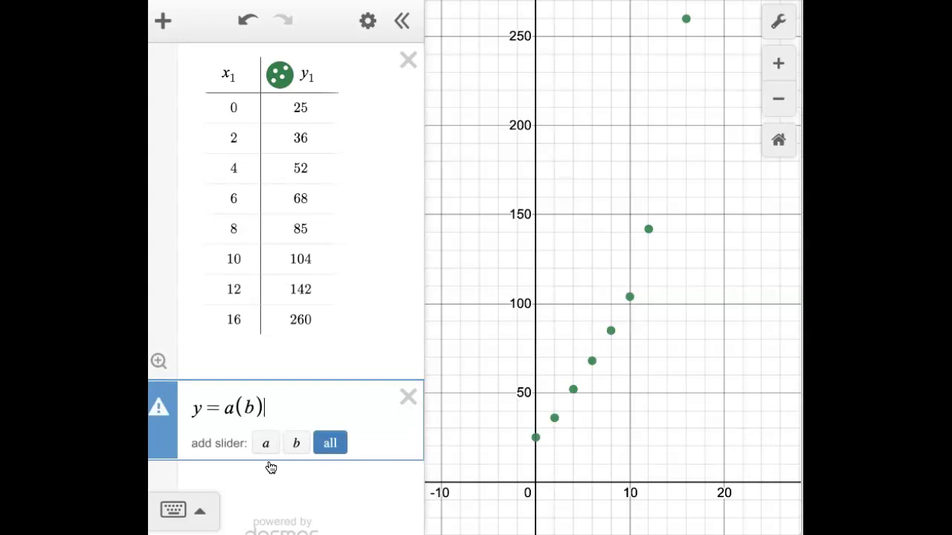
pyautogui.write('^x')
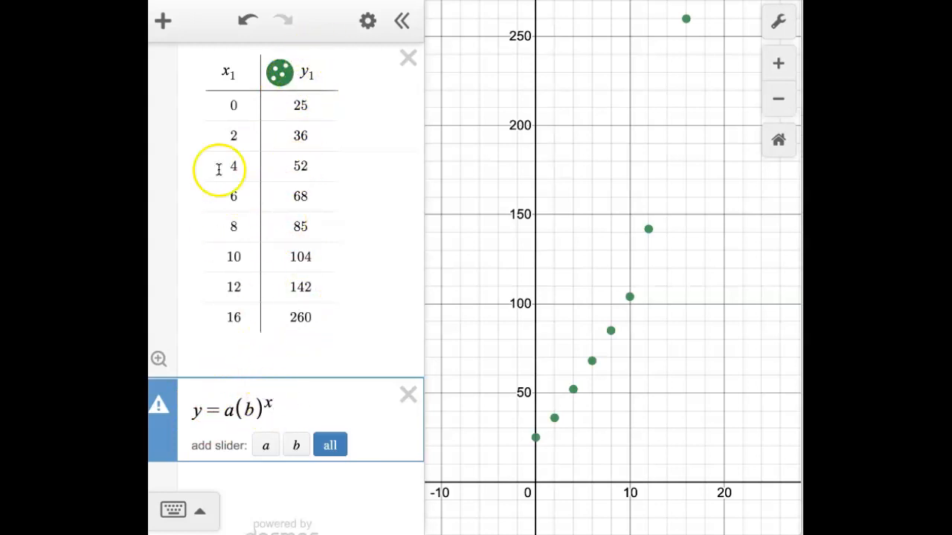
# Turn the equation into a regression on the table data, y₁ ~ a(b)^x₁, replacing the equals sign with a tilde.
pyautogui.click(221, 413)
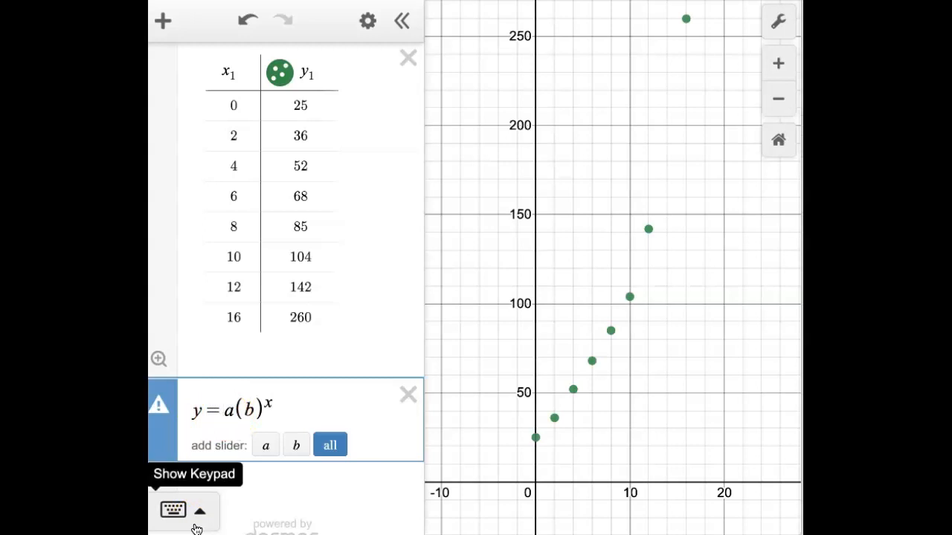
pyautogui.press('BackSpace')
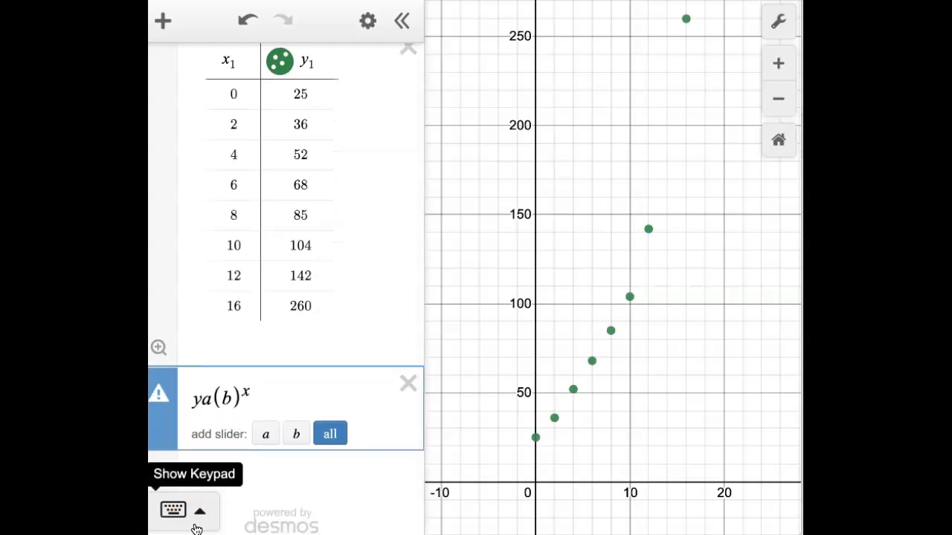
pyautogui.write('~')
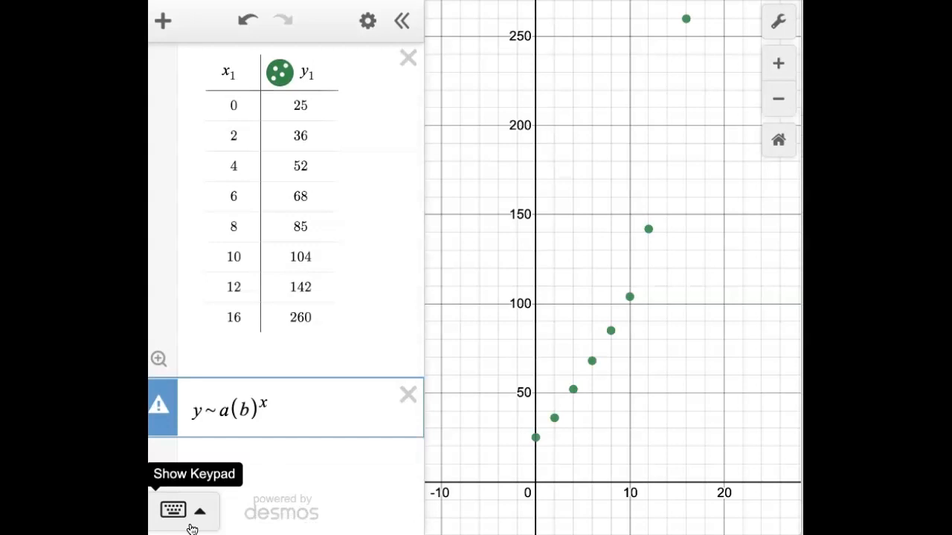
pyautogui.write('1')
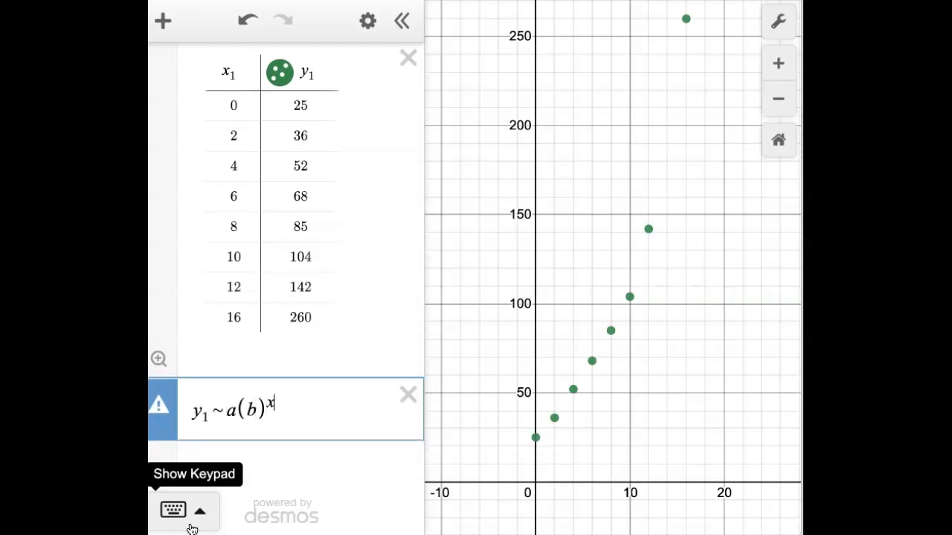
pyautogui.write('1')
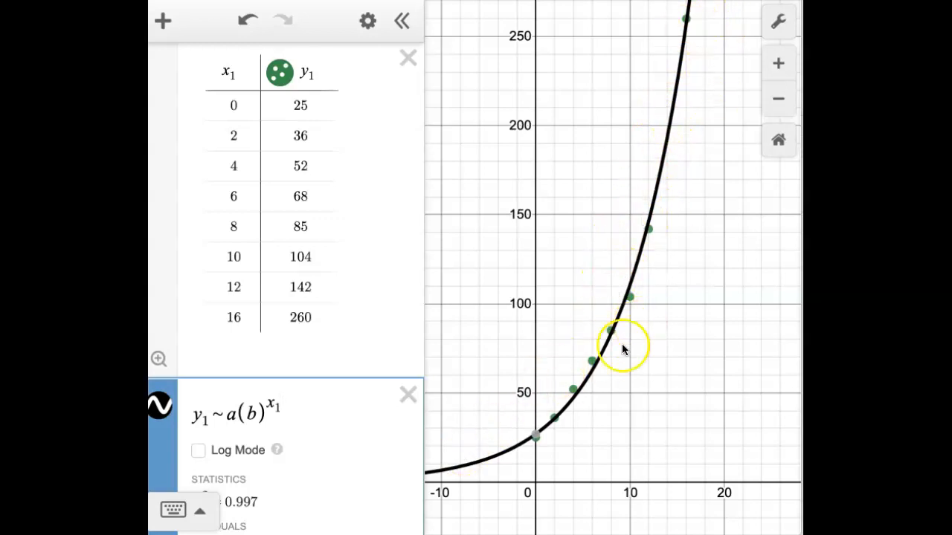
# Inspect the fitted curve's y-intercept and the regression's R² statistic and a and b parameters.
pyautogui.click(535, 443)
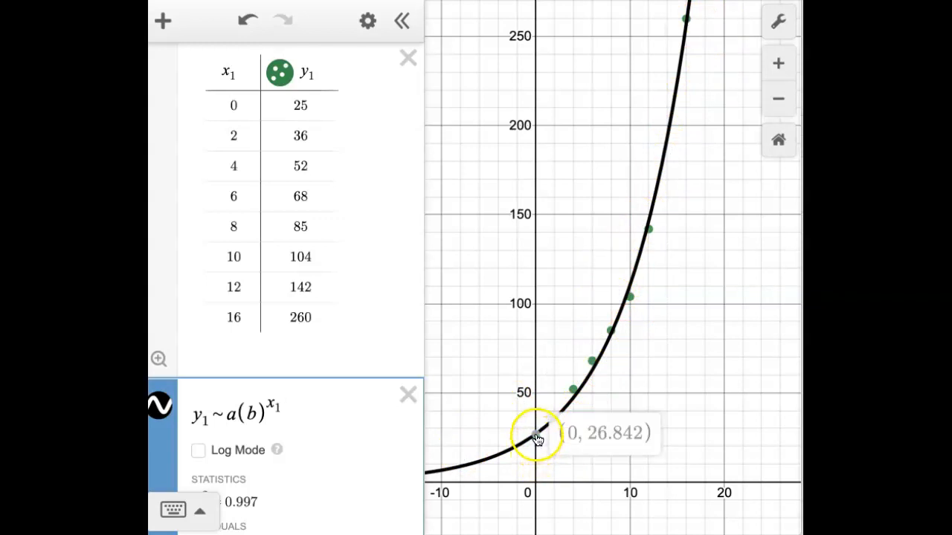
pyautogui.moveTo(538, 447)
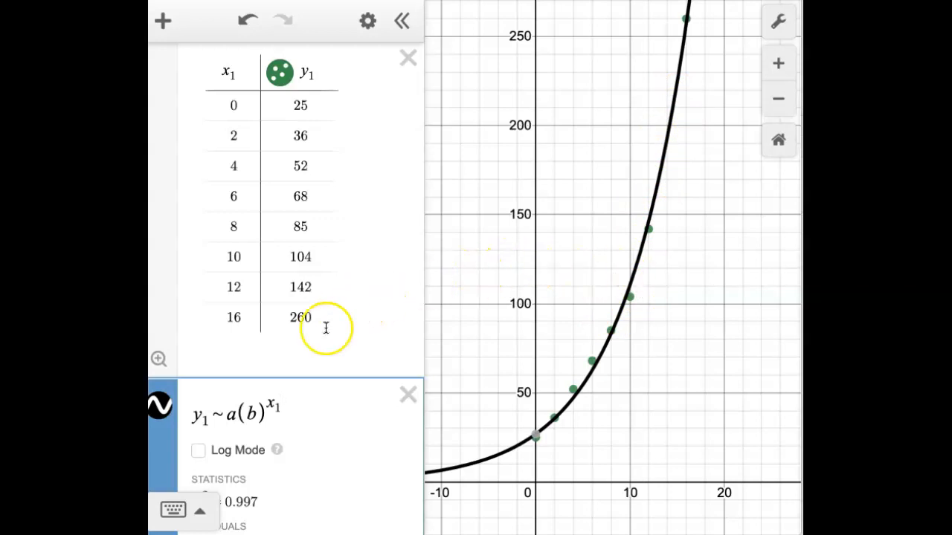
pyautogui.scroll(-2, 326, 328)
pyautogui.scroll(-5, 326, 328)
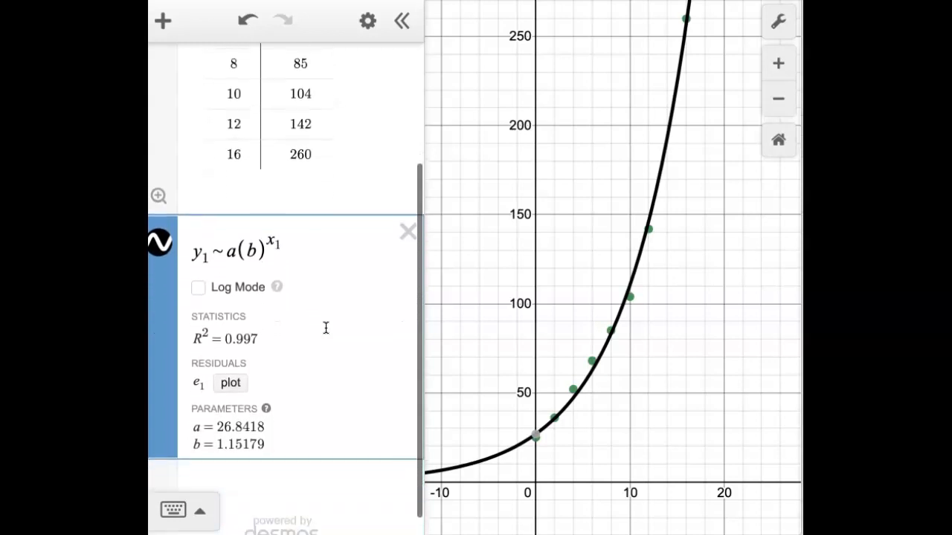